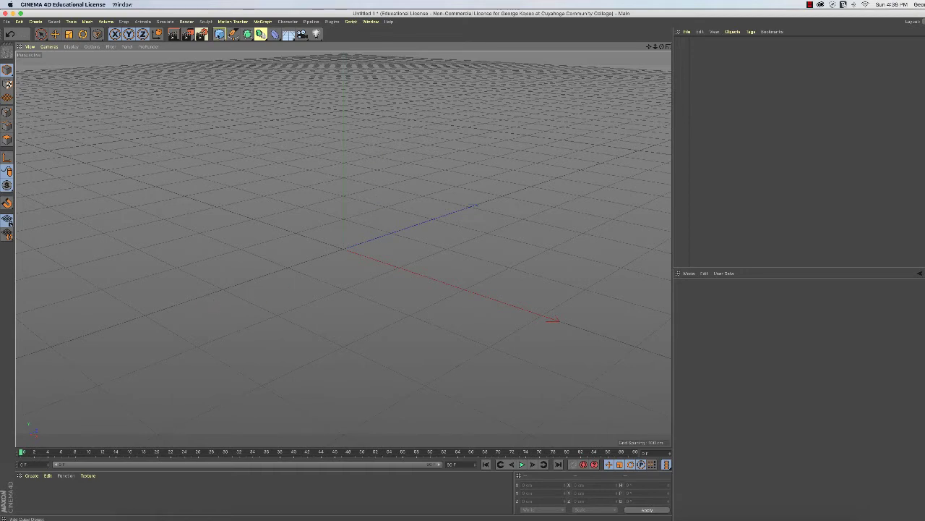
# Create a 200 cm cube and convert it to an editable polygon object
pyautogui.click(220, 34)
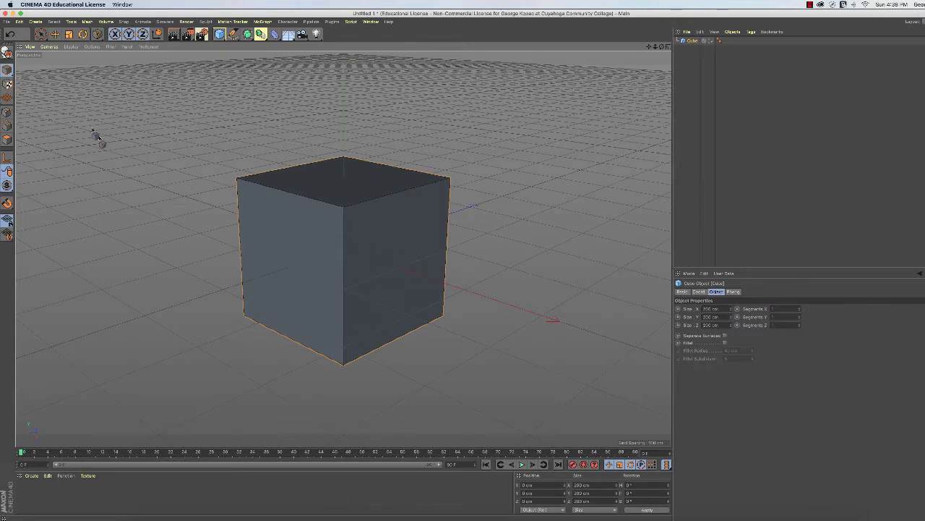
pyautogui.click(7, 52)
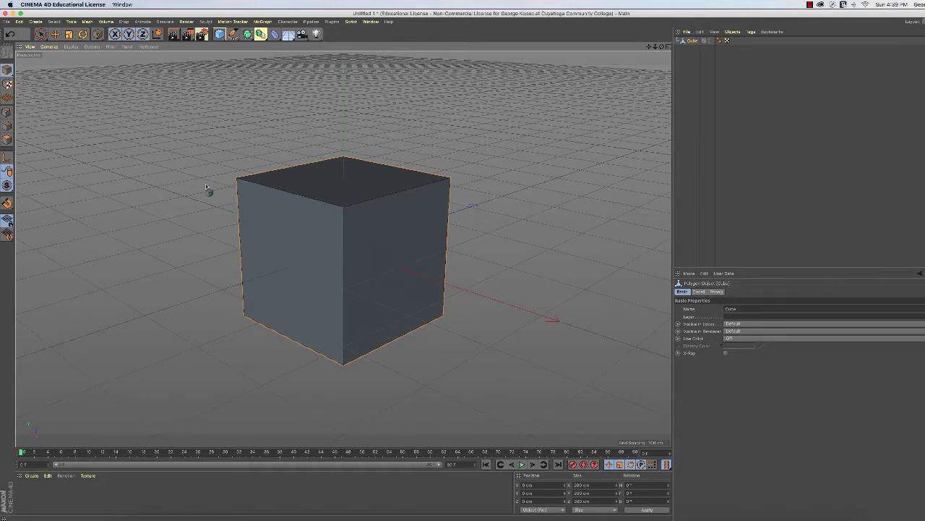
# Activate Live Selection and browse the Mesh menu's Create Tools and Normals submenus
pyautogui.press('9')
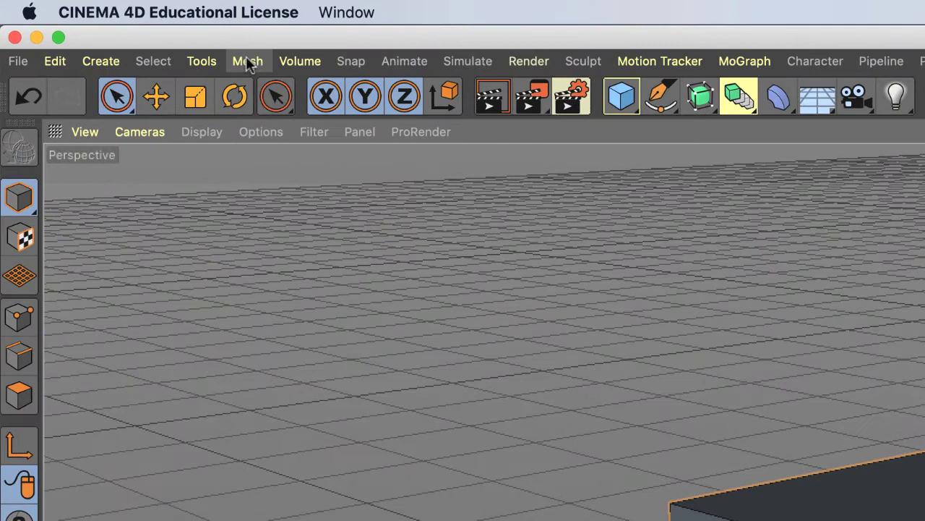
pyautogui.click(247, 62)
pyautogui.moveTo(274, 149)
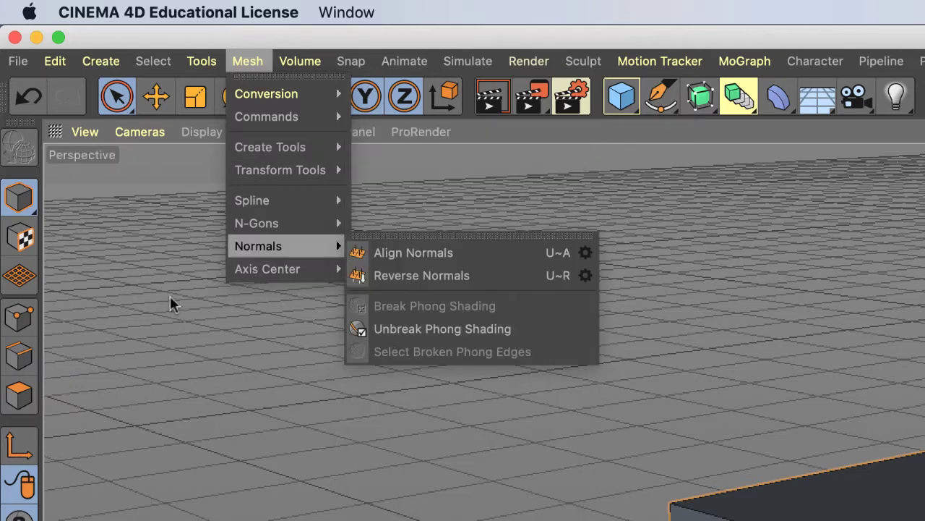
# Switch to Edges mode and check Mesh > Create Tools, where Extrude Inner is greyed out
pyautogui.click(21, 327)
pyautogui.click(18, 325)
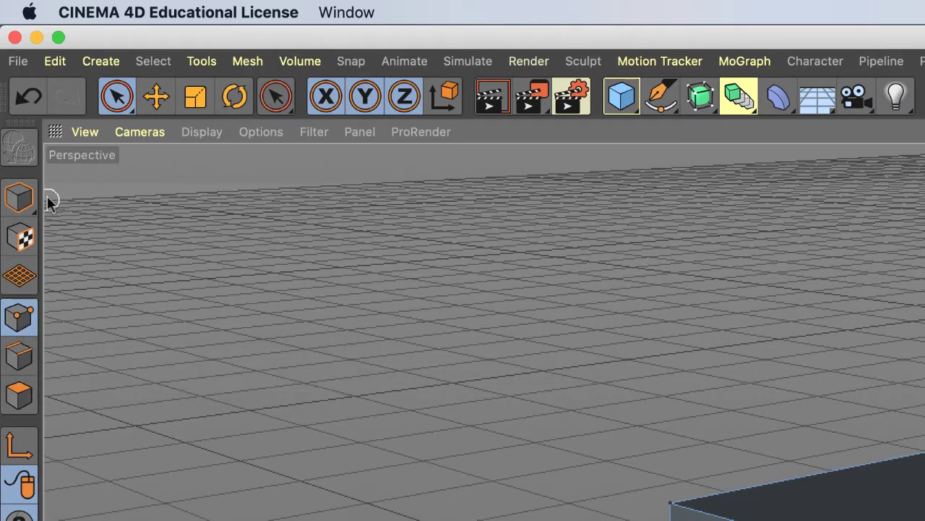
pyautogui.click(247, 60)
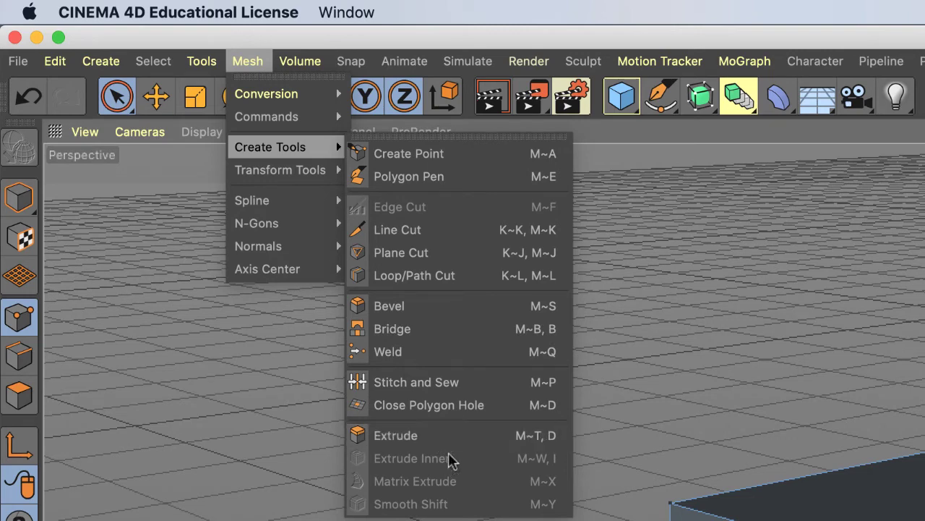
pyautogui.click(20, 362)
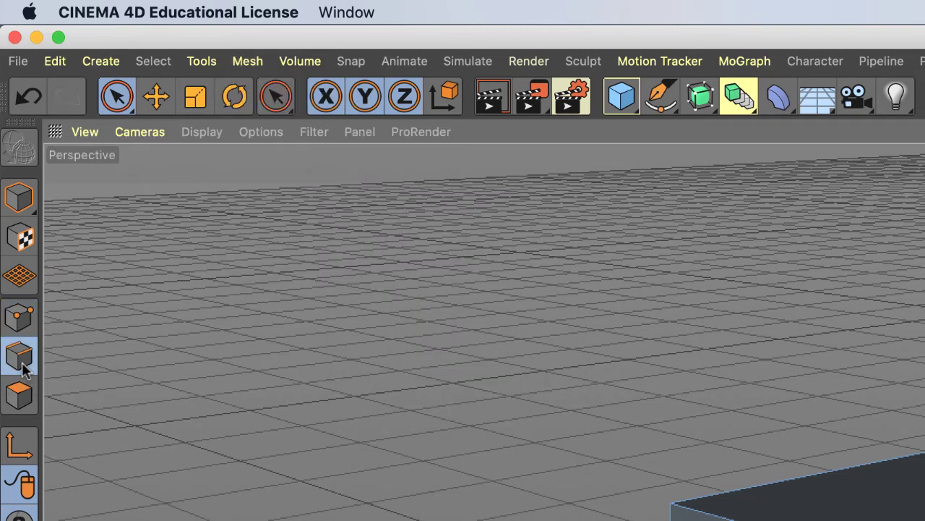
pyautogui.click(248, 61)
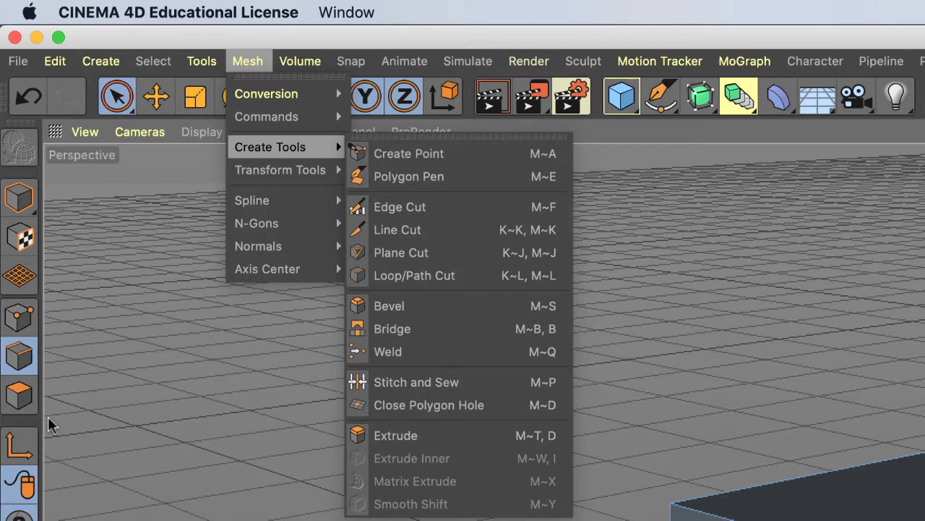
# Switch to Polygons mode so Extrude and Extrude Inner become enabled under Mesh > Create Tools
pyautogui.click(21, 406)
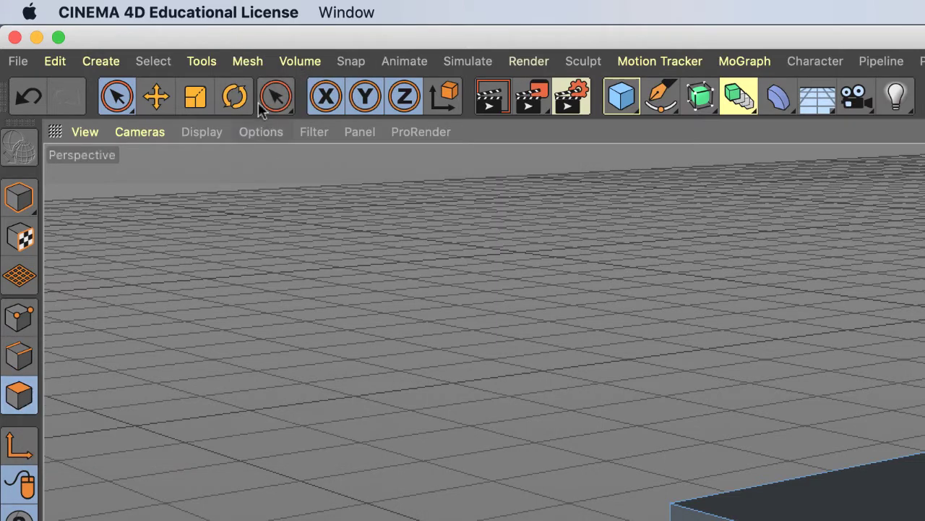
pyautogui.click(249, 63)
pyautogui.moveTo(255, 158)
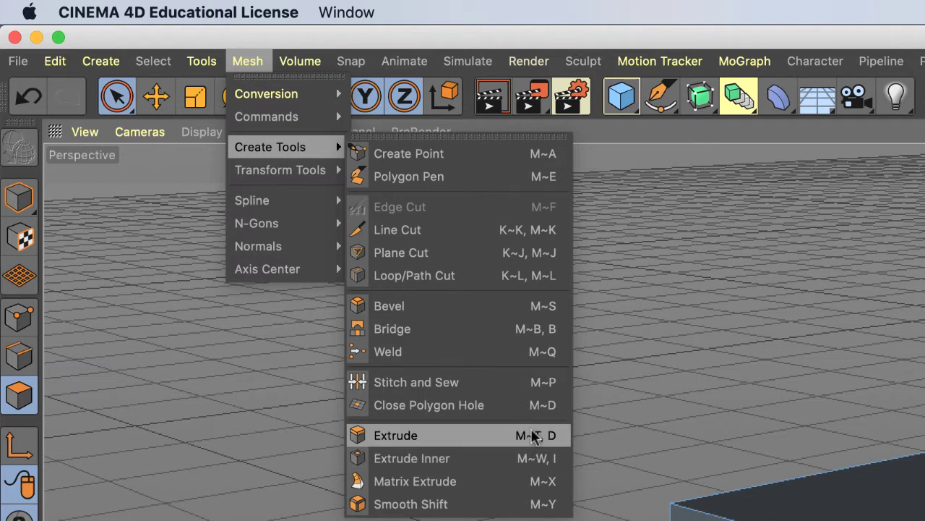
# Close the Mesh menu and show the M hotkey popup of mesh tools
pyautogui.click(606, 452)
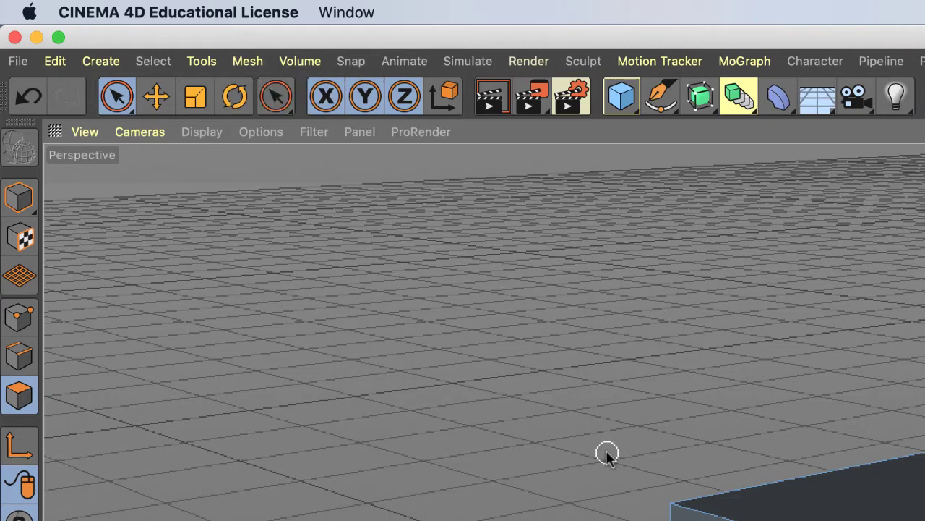
pyautogui.press('m')
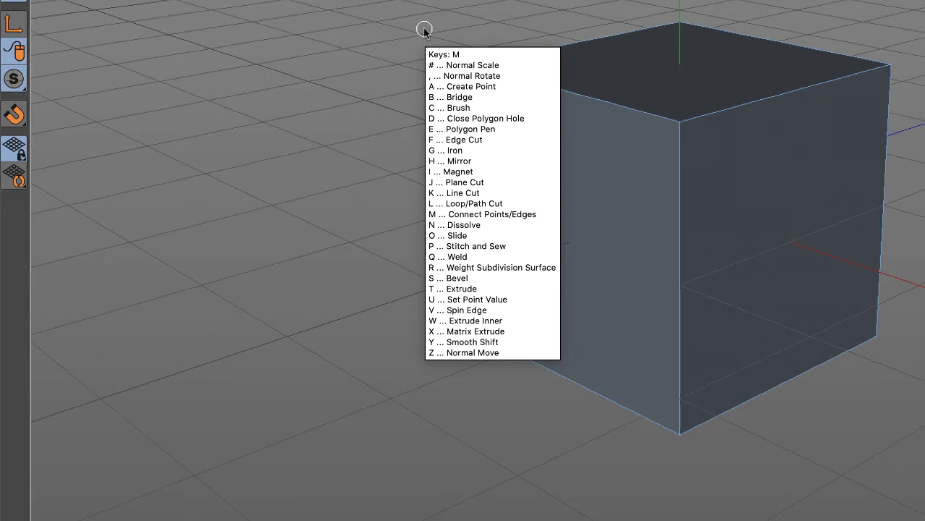
# Extrude the cube's front face outward three times with the Extrude tool (T)
pyautogui.press('t')
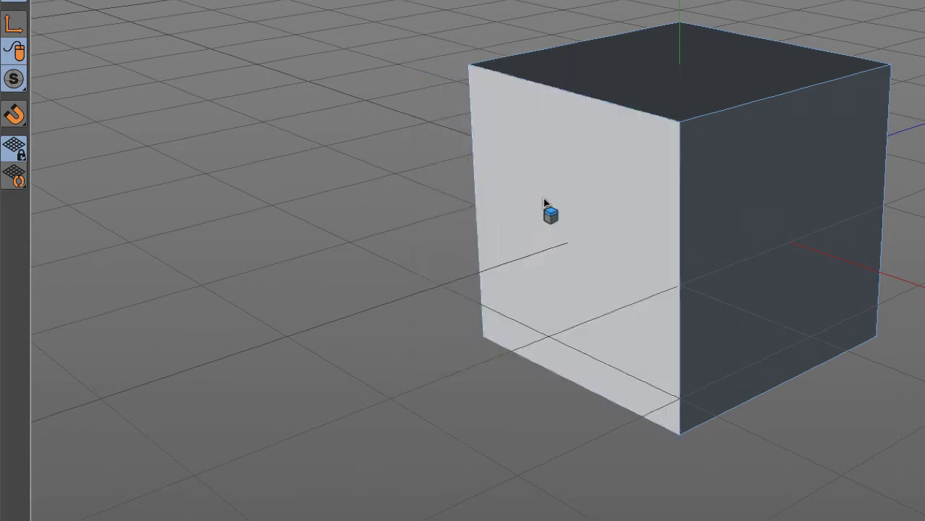
pyautogui.click(582, 207)
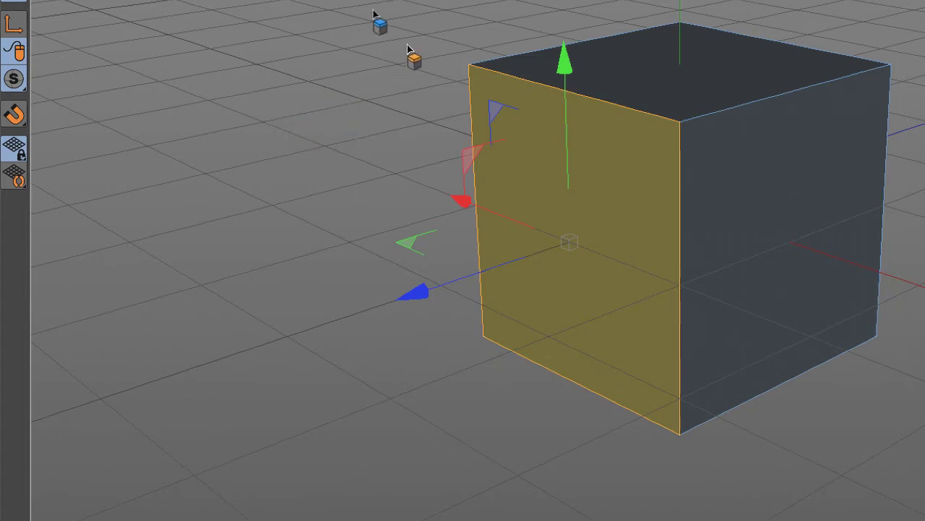
pyautogui.moveTo(321, 56)
pyautogui.mouseDown()
pyautogui.moveTo(391, 56)
pyautogui.moveTo(326, 68)
pyautogui.mouseUp()
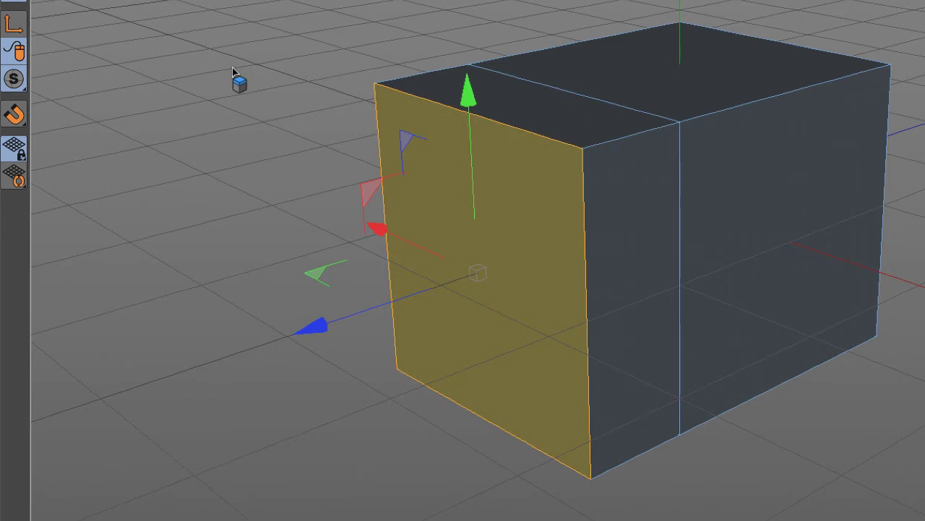
pyautogui.moveTo(232, 67); pyautogui.dragTo(232, 67)
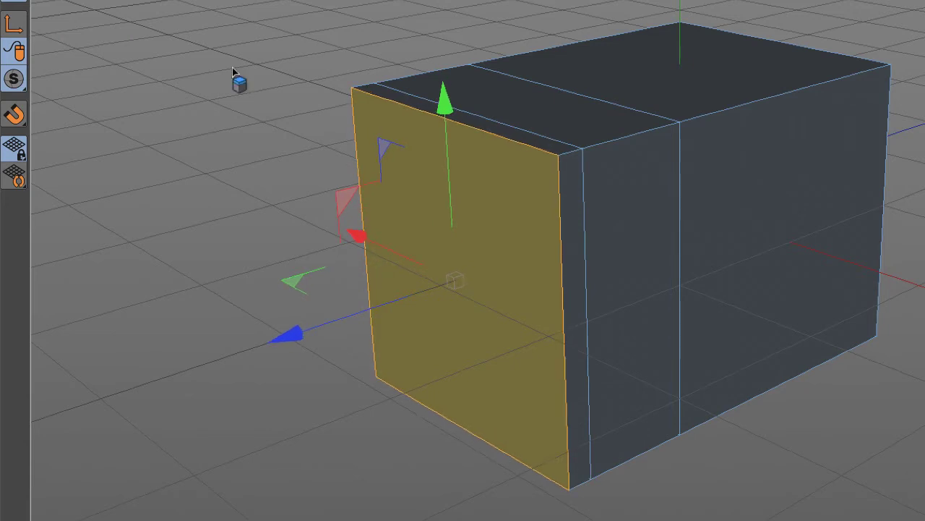
pyautogui.moveTo(285, 89); pyautogui.dragTo(124, 107)
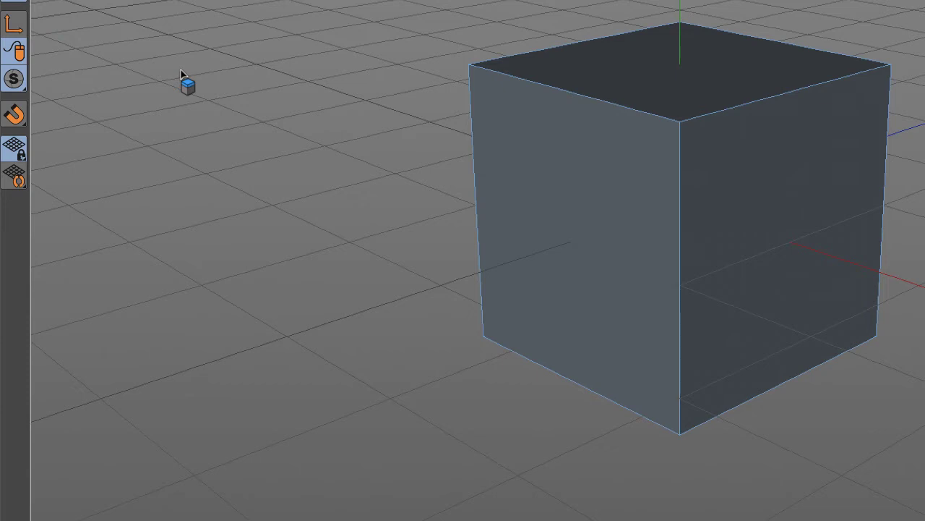
# Undo the stacked extrusions so the cube's front face is flat again
pyautogui.moveTo(181, 74); pyautogui.dragTo(134, 150)
pyautogui.moveTo(296, 123); pyautogui.dragTo(454, 174)
# Inset the cube's front face with Extrude Inner from the M tools popup
pyautogui.press('m')
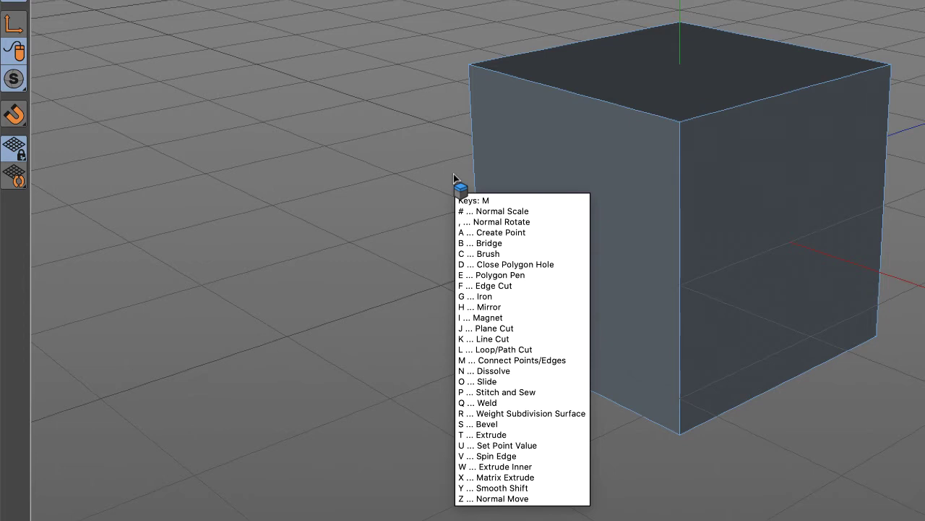
pyautogui.press('t')
pyautogui.click(546, 191)
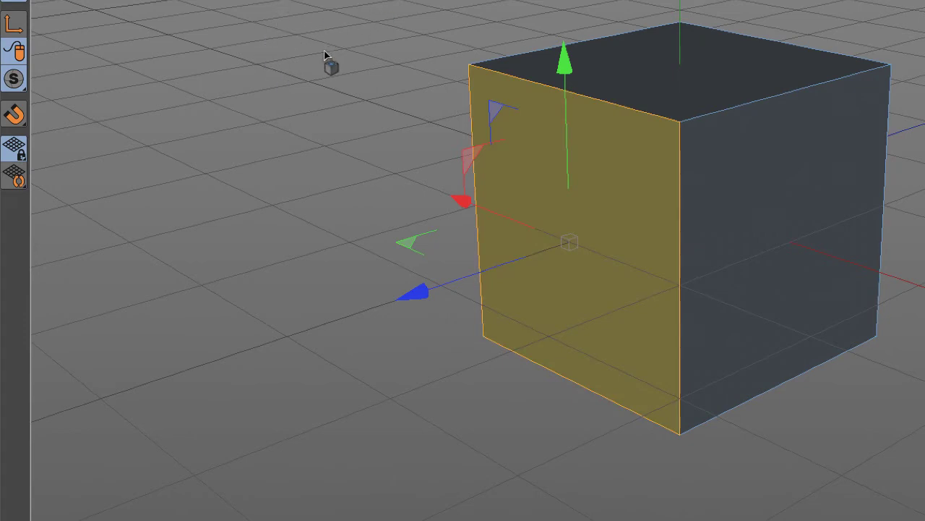
pyautogui.moveTo(362, 81)
pyautogui.mouseDown()
pyautogui.moveTo(434, 81)
pyautogui.moveTo(367, 81)
pyautogui.mouseUp()
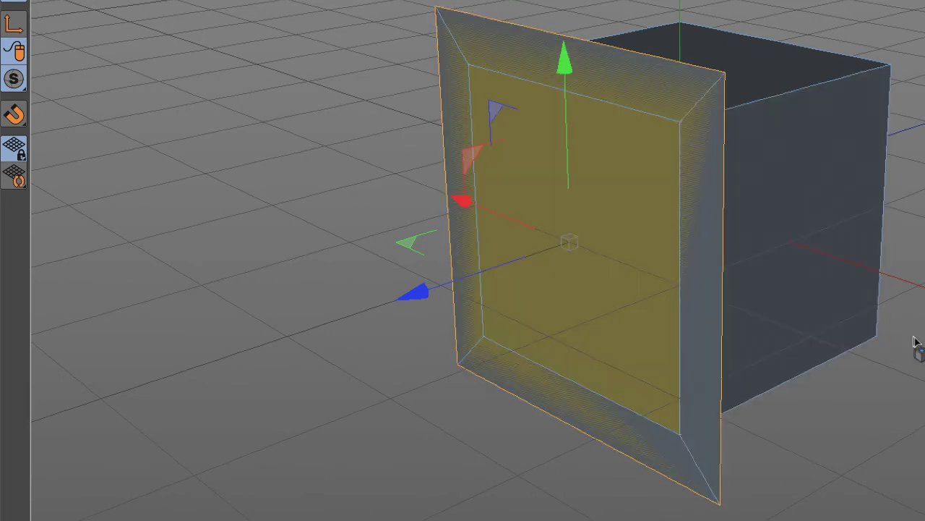
# Undo back to the plain face, restore the inset, and orbit to view the right side
pyautogui.keyDown('alt'); pyautogui.moveTo(915, 343); pyautogui.dragTo(924, 311); pyautogui.keyUp('alt')
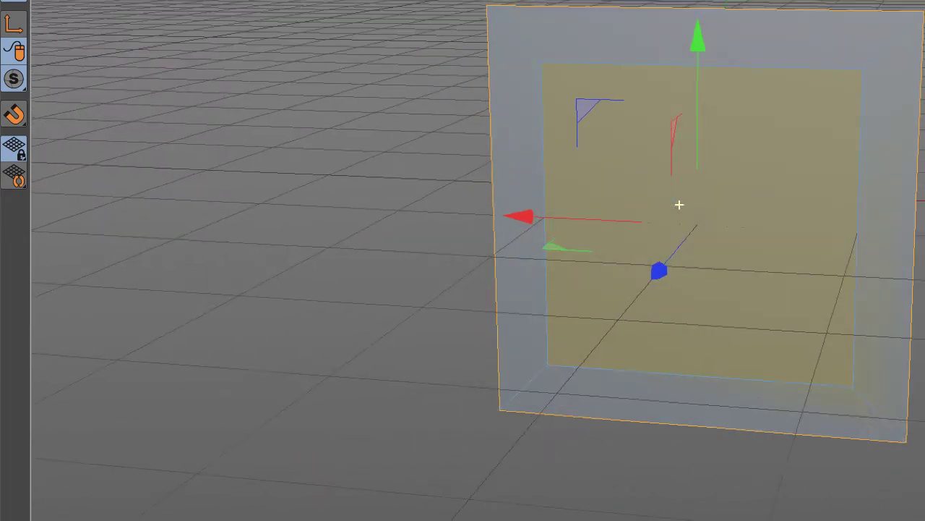
pyautogui.hotkey('ctrl', 'z')
pyautogui.hotkey('ctrl', 'z')
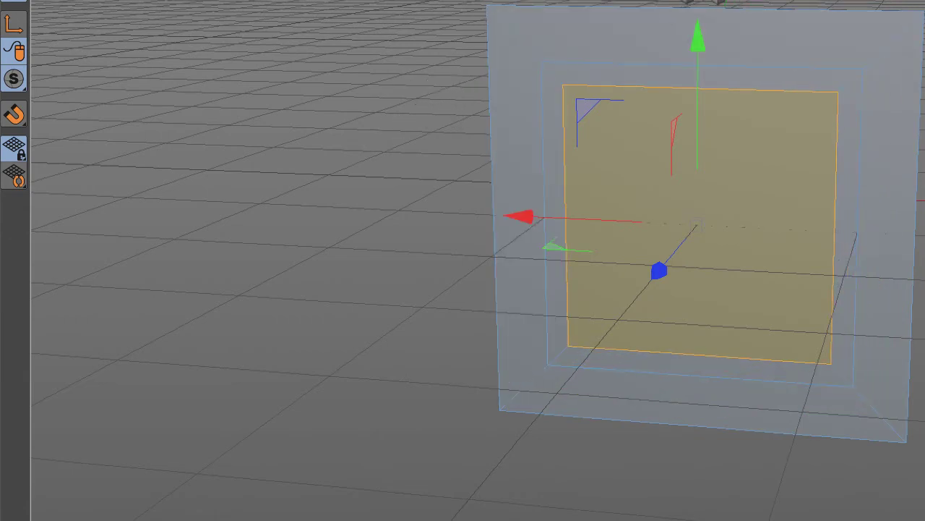
pyautogui.hotkey('ctrl', 'z')
pyautogui.hotkey('ctrl', 'z')
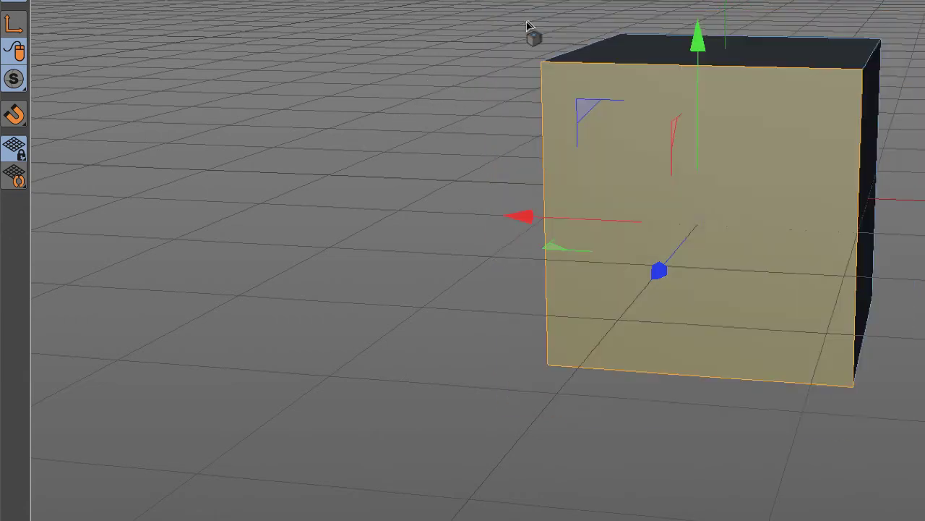
pyautogui.hotkey('ctrl', 'z')
pyautogui.hotkey('ctrl', 'z')
pyautogui.hotkey('ctrl', 'z')
pyautogui.hotkey('ctrl', 'z')
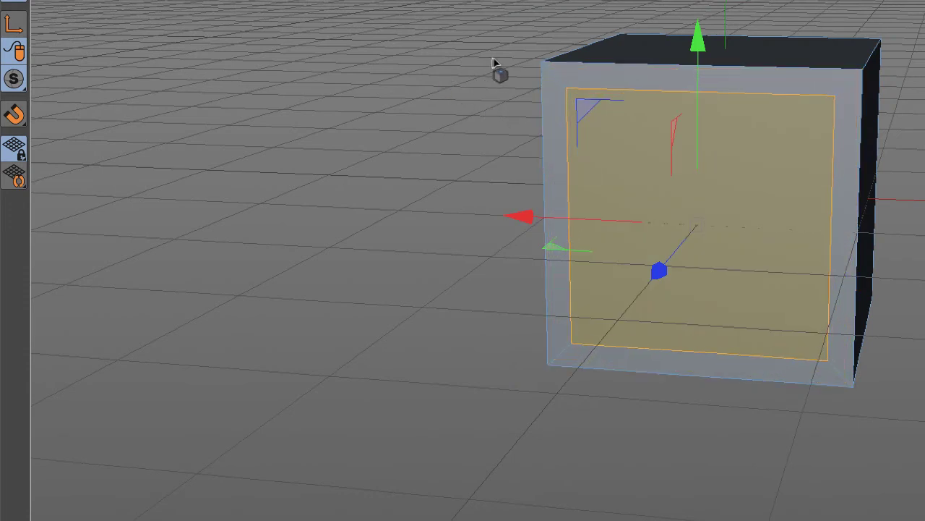
pyautogui.keyDown('alt'); pyautogui.moveTo(489, 62); pyautogui.dragTo(421, 69); pyautogui.keyUp('alt')
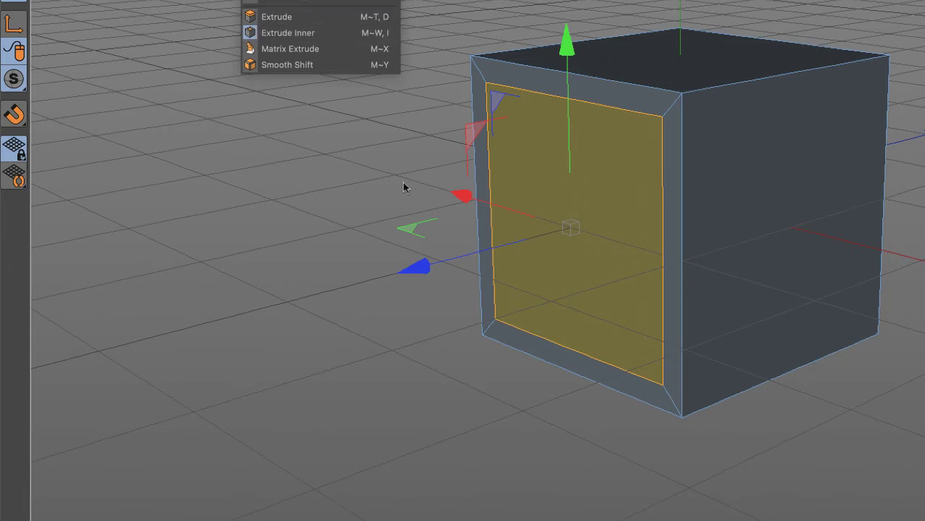
# Extrude the inner front polygon outward into a protruding box
pyautogui.press('t')
pyautogui.click(553, 224)
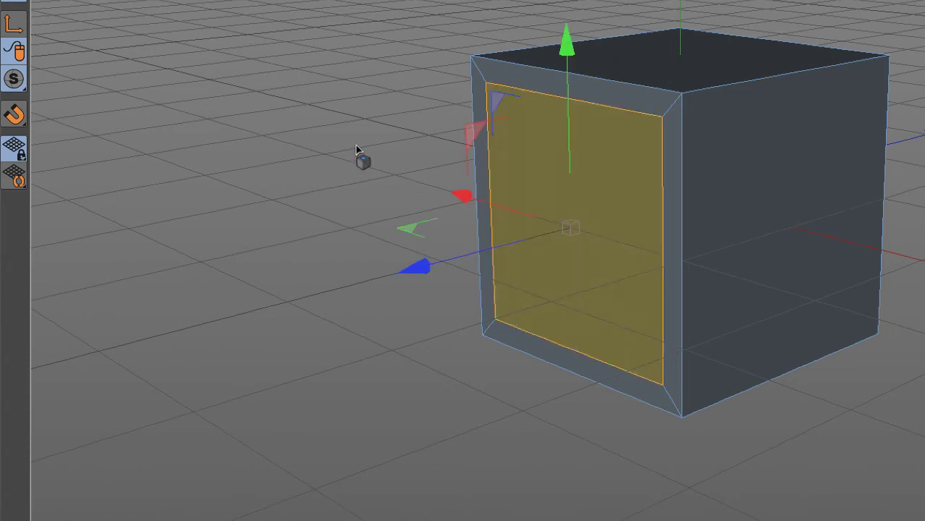
pyautogui.moveTo(356, 151); pyautogui.dragTo(351, 126)
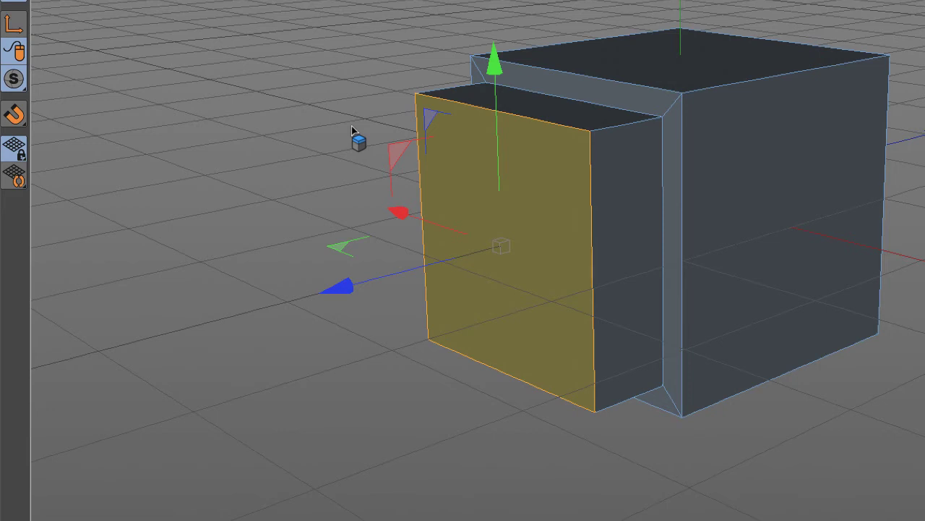
# Inset the first step's front face with Extrude Inner (M, W), then extrude it outward again
pyautogui.press('m')
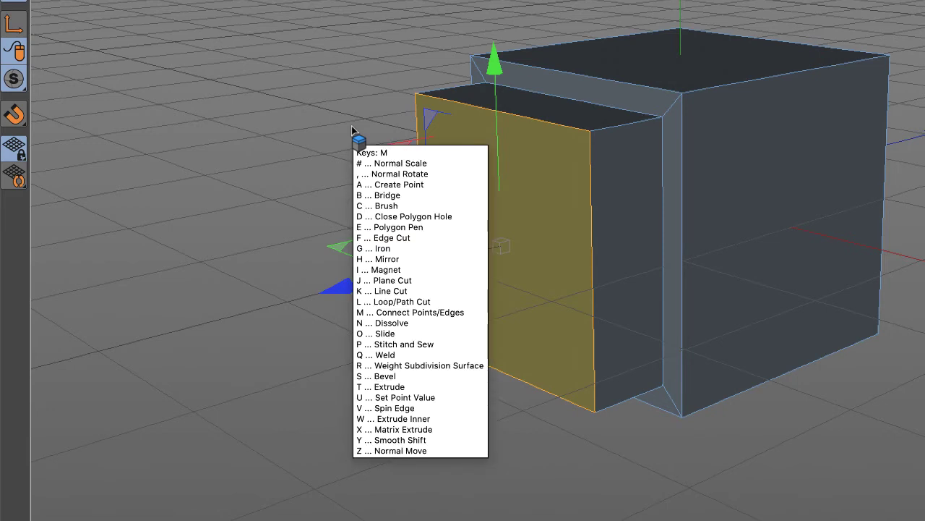
pyautogui.press('w')
pyautogui.moveTo(351, 126); pyautogui.dragTo(409, 126)
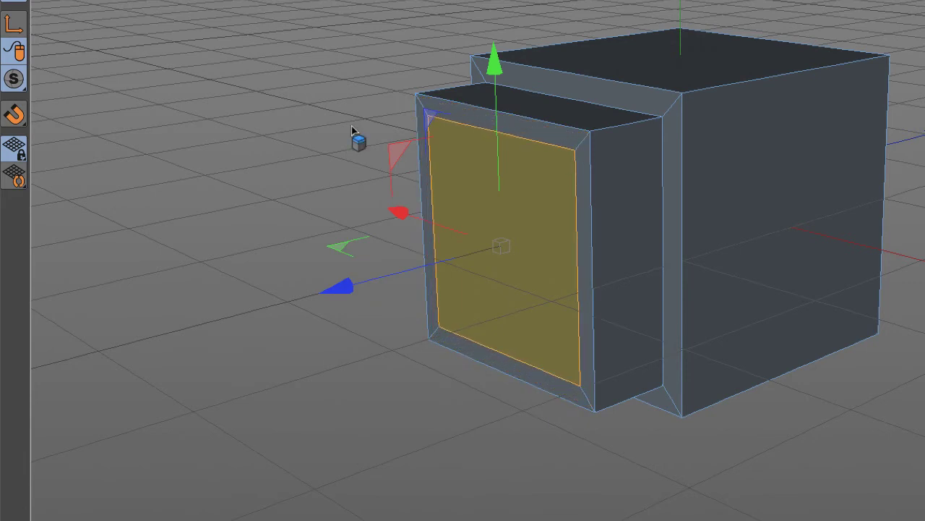
pyautogui.moveTo(351, 126); pyautogui.dragTo(325, 127)
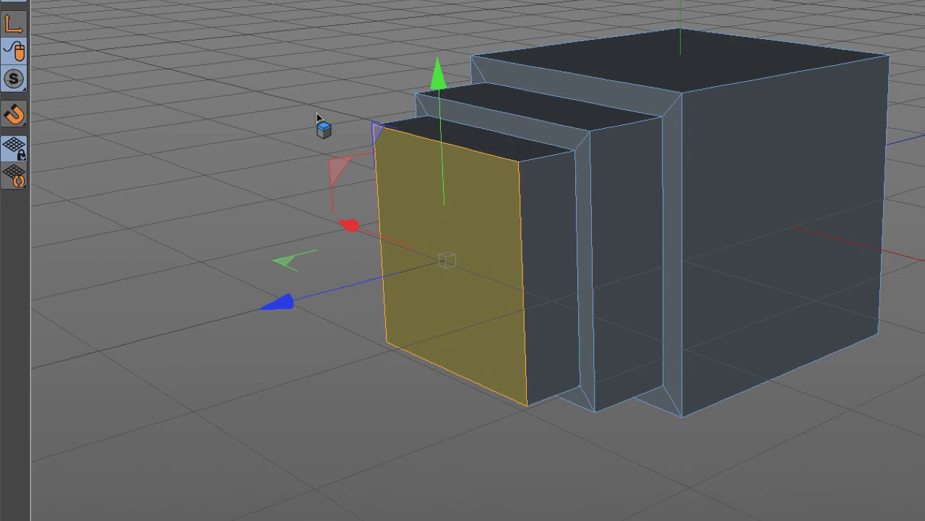
# Inset the second step's front face and move it outward along Z into a third step
pyautogui.press('m')
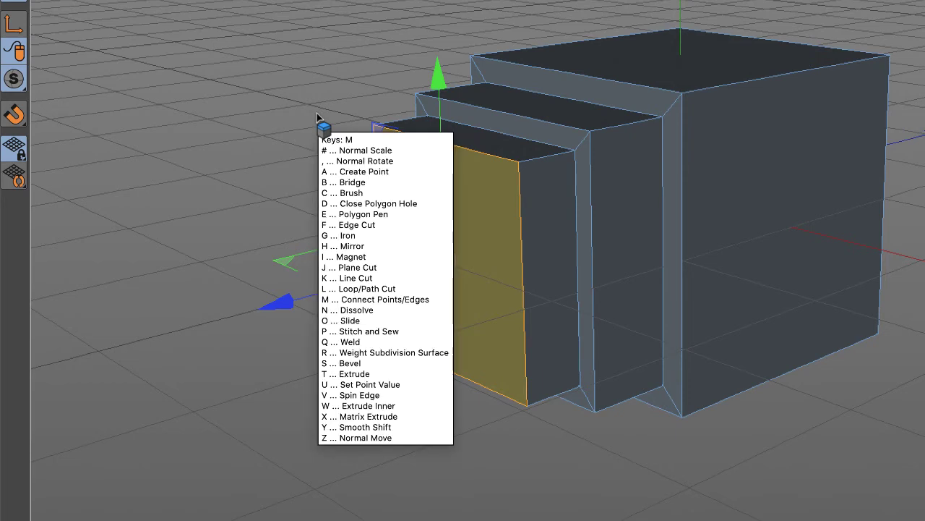
pyautogui.press('w')
pyautogui.moveTo(326, 120); pyautogui.dragTo(330, 124)
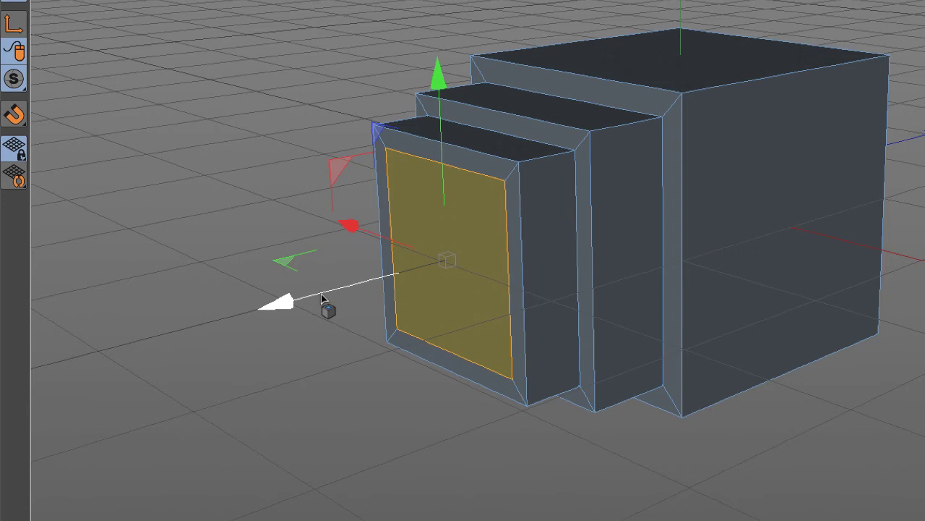
pyautogui.moveTo(325, 293); pyautogui.dragTo(270, 312)
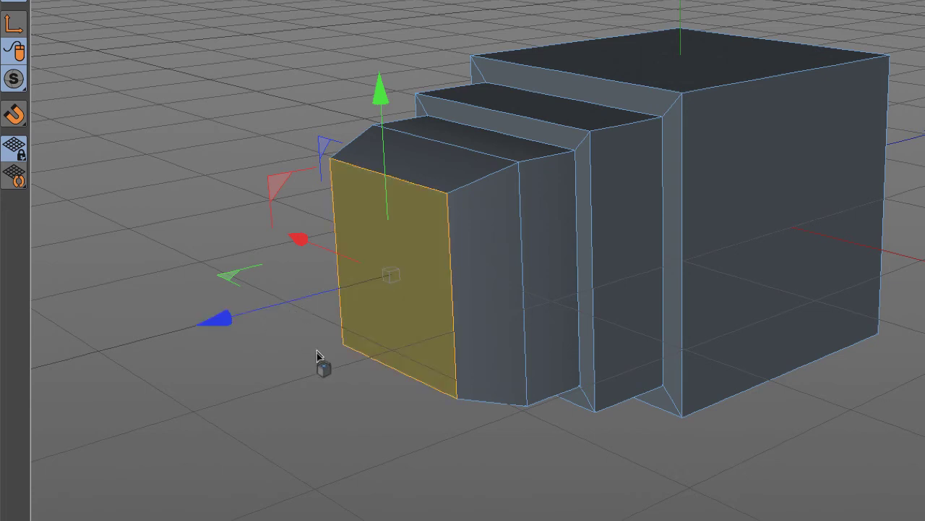
# Scale the third step's front face down to about 92.861% so it tapers
pyautogui.press('t')
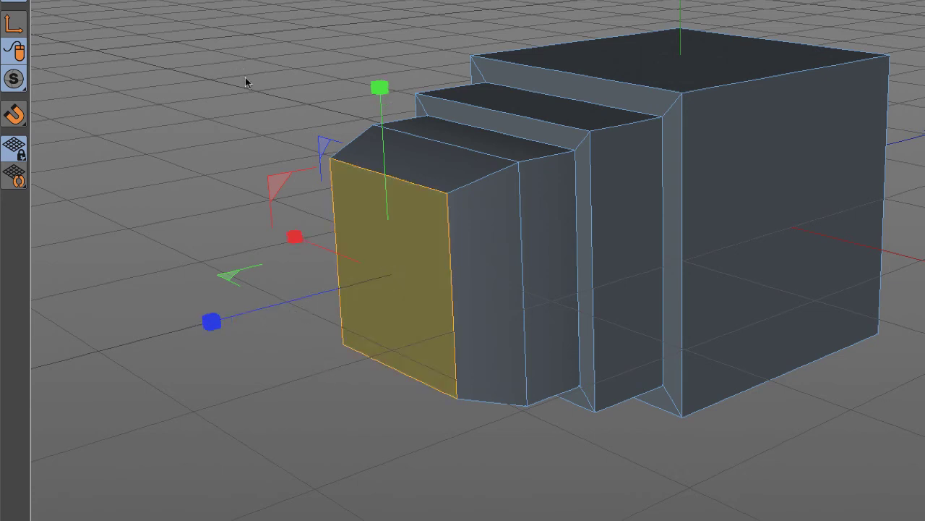
pyautogui.moveTo(235, 116); pyautogui.dragTo(148, 241)
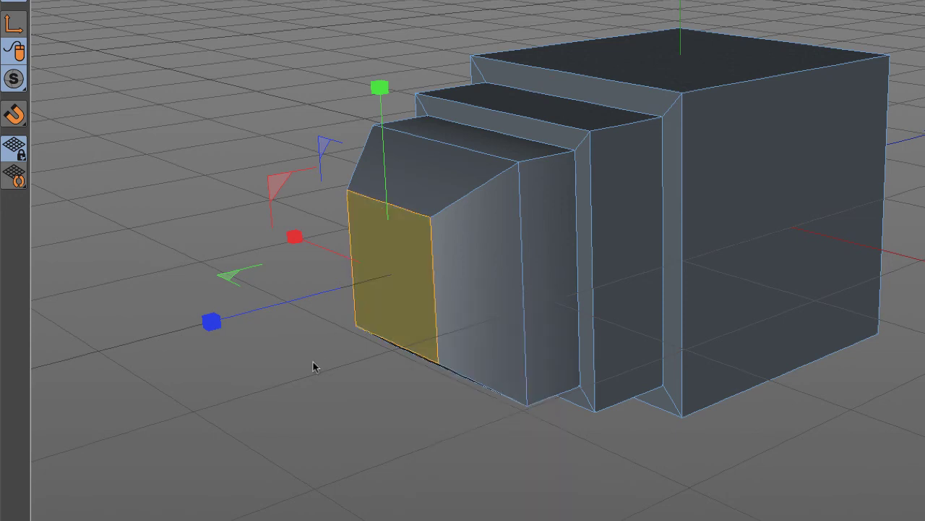
# Inset a small square inside the tapered front face
pyautogui.press('m')
pyautogui.press('w')
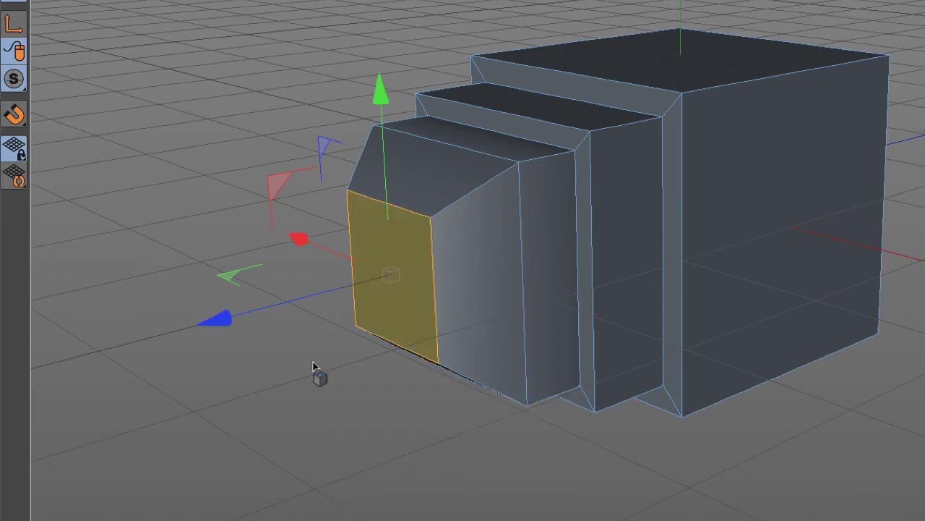
pyautogui.moveTo(352, 397)
pyautogui.mouseDown()
pyautogui.moveTo(380, 397)
pyautogui.moveTo(358, 398)
pyautogui.moveTo(369, 402)
pyautogui.mouseUp()
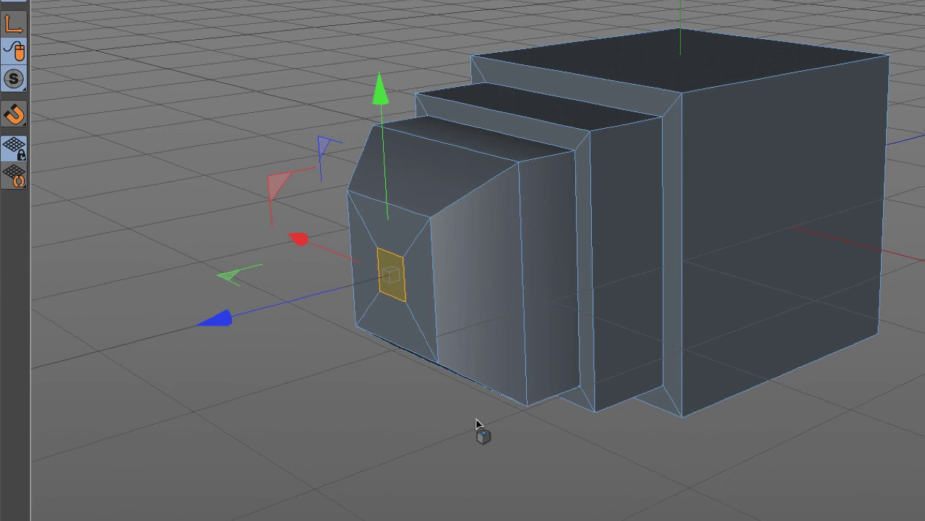
# Extrude the small square outward into a little protruding block
pyautogui.moveTo(467, 437); pyautogui.dragTo(430, 434)
pyautogui.moveTo(396, 272); pyautogui.dragTo(372, 279)
pyautogui.moveTo(442, 424); pyautogui.dragTo(422, 422)
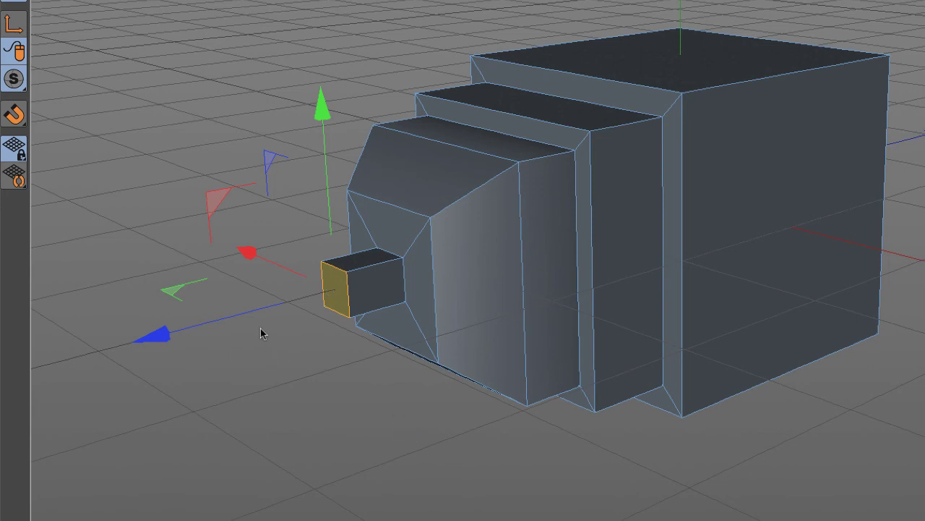
# Push the small block's end face about 9 cm farther out along Z
pyautogui.moveTo(256, 312)
pyautogui.mouseDown()
pyautogui.moveTo(192, 333)
pyautogui.moveTo(260, 316)
pyautogui.moveTo(208, 332)
pyautogui.moveTo(253, 323)
pyautogui.mouseUp()
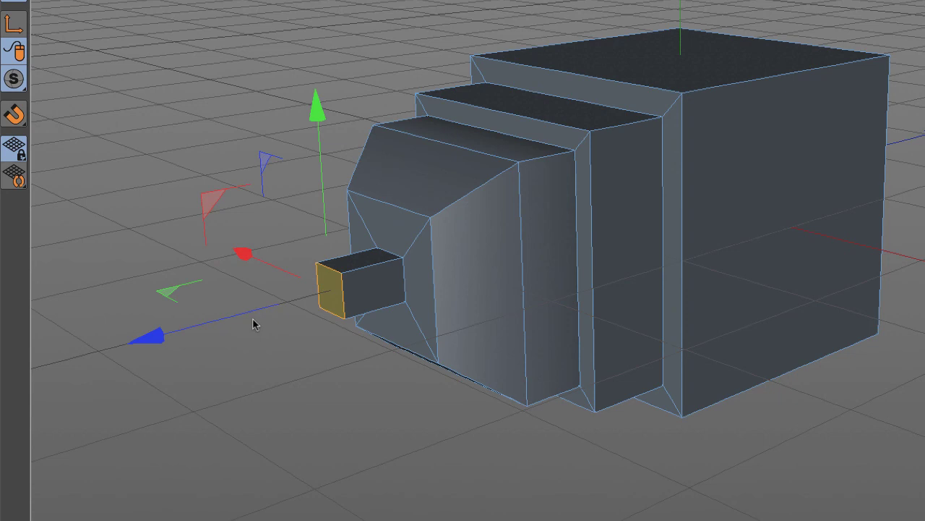